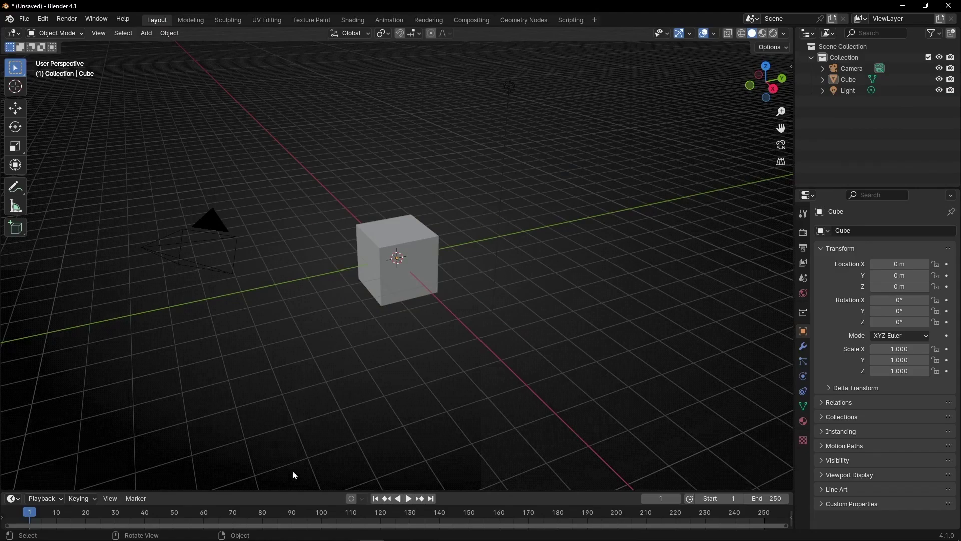
# Drag the Viewport–Timeline border upward so the Timeline takes up much more height
pyautogui.moveTo(293, 492); pyautogui.dragTo(308, 307)
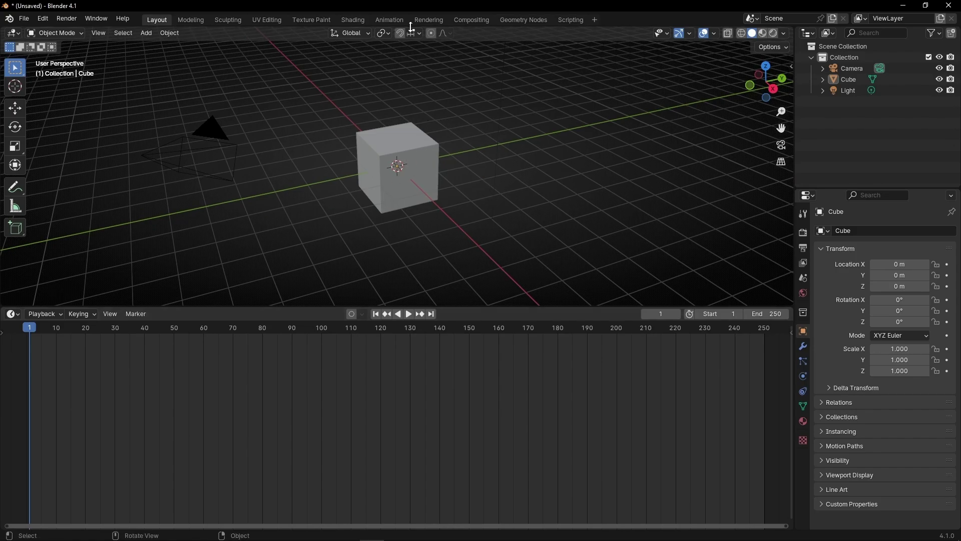
# Select the cube and keyframe its Z location at 0 m on frame 1
pyautogui.click(400, 188)
pyautogui.press('n')
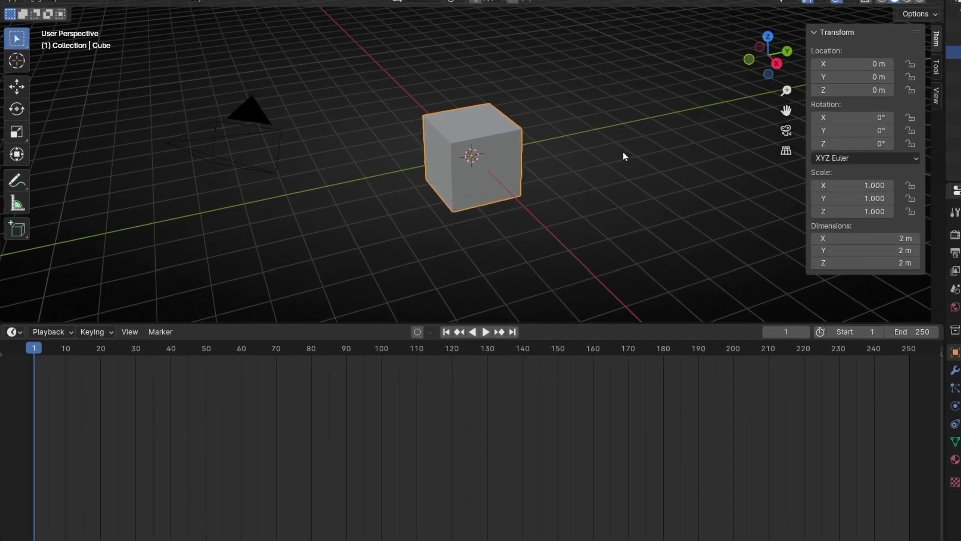
pyautogui.rightClick(860, 90)
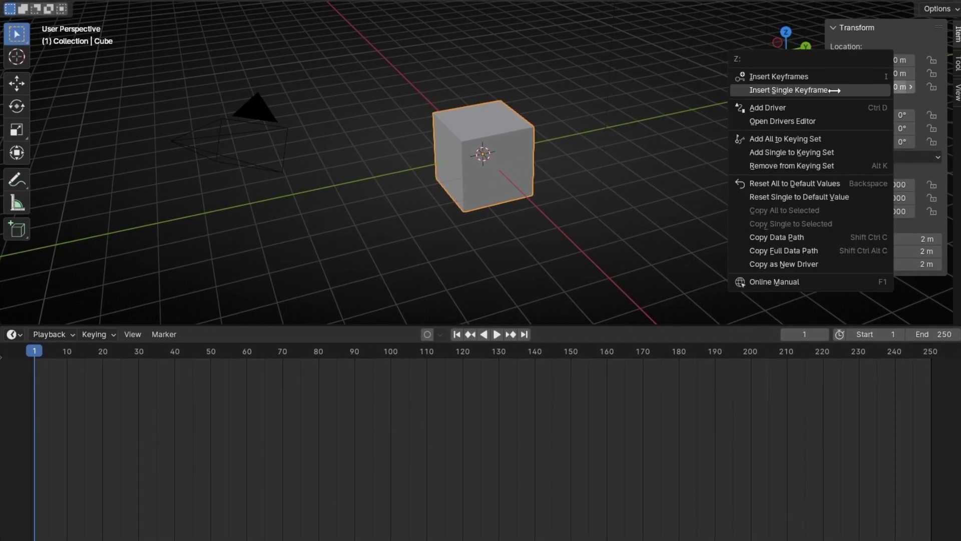
pyautogui.click(833, 90)
# Raise the cube to Z 4.62 m and keyframe it on frame 10
pyautogui.press('space')
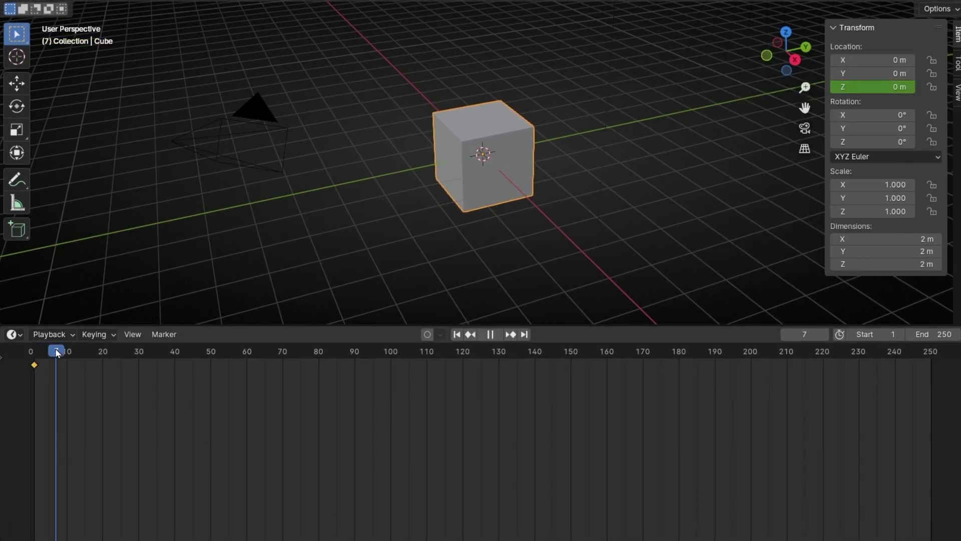
pyautogui.press('space')
pyautogui.moveTo(871, 86)
pyautogui.mouseDown()
pyautogui.moveTo(901, 86)
pyautogui.moveTo(851, 87)
pyautogui.mouseUp()
pyautogui.rightClick(852, 86)
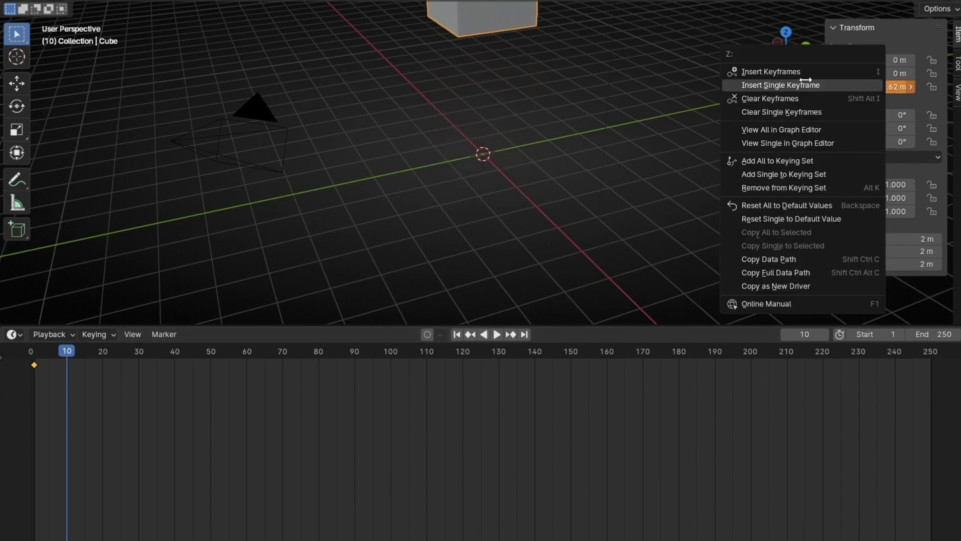
pyautogui.click(779, 86)
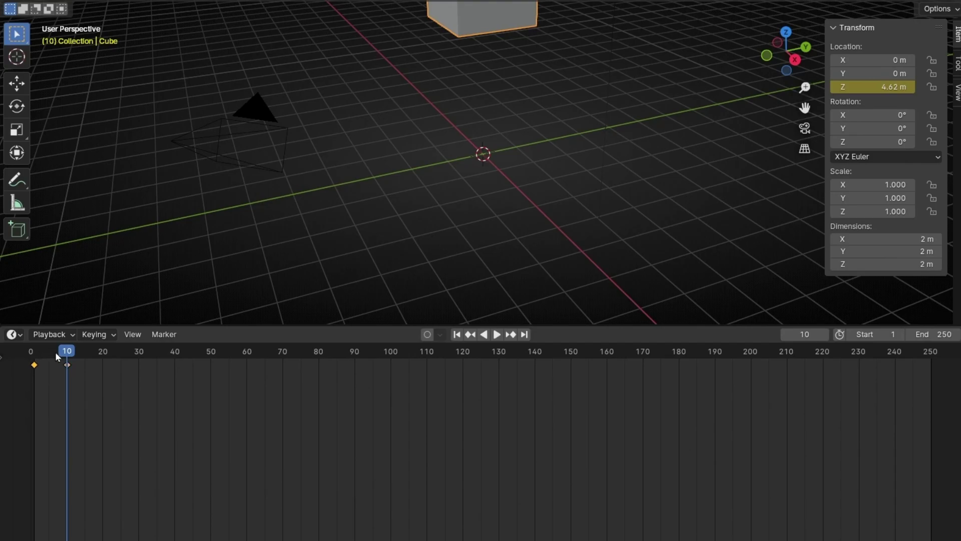
# Keyframe Z back at 0 m on frame 18, then play the hop from frame 1
pyautogui.moveTo(55, 352); pyautogui.dragTo(96, 354)
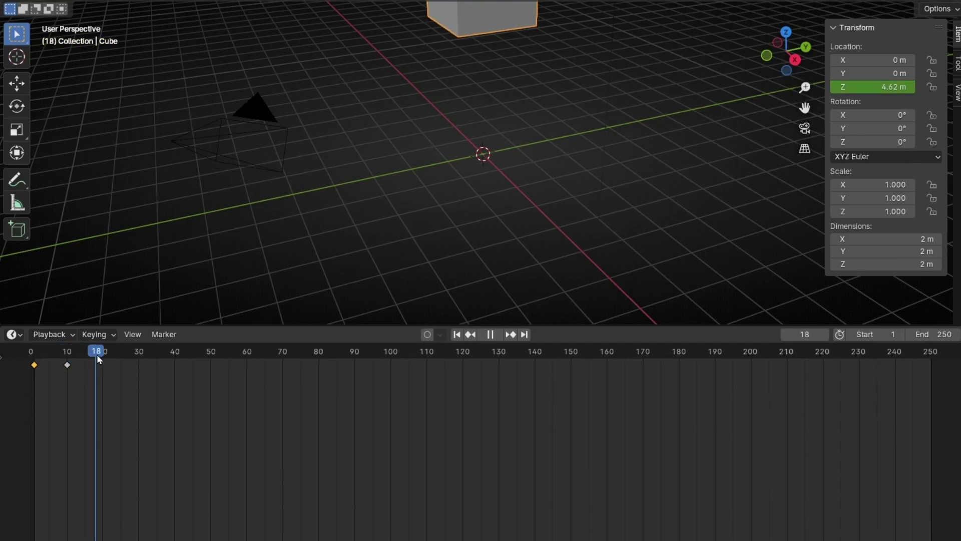
pyautogui.hotkey('ctrl', 'v')
pyautogui.click(456, 334)
pyautogui.press('space')
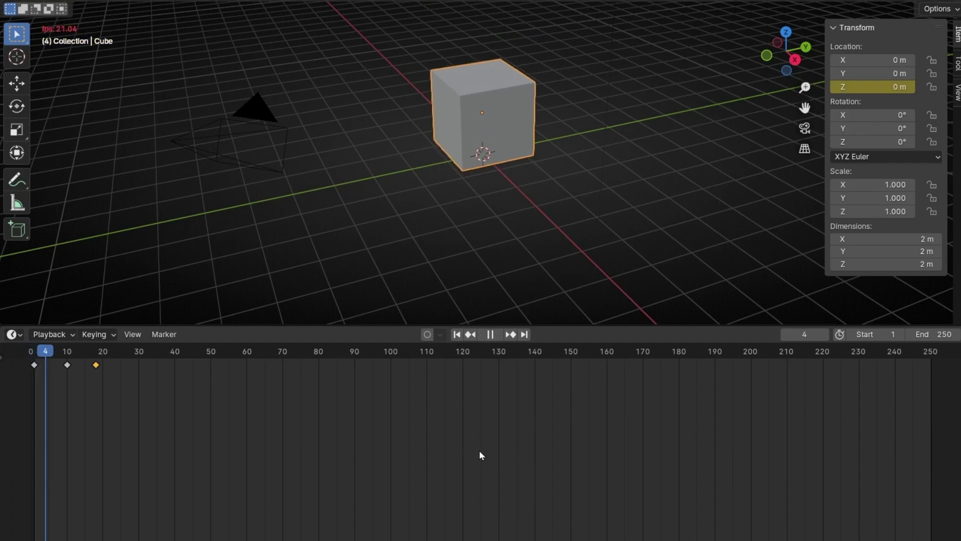
pyautogui.scroll(-3, 538, 226)
# Stop playback and set the scene end frame to 20
pyautogui.press('space')
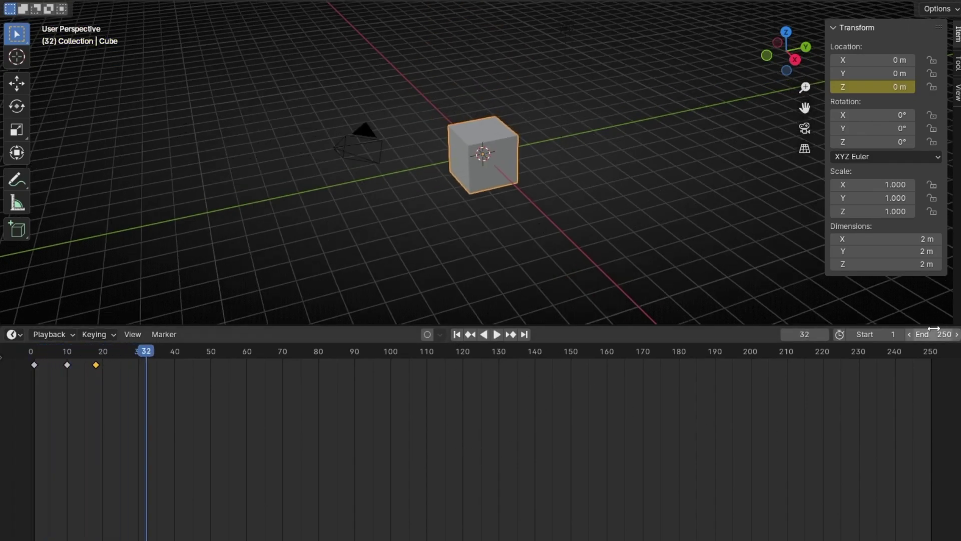
pyautogui.doubleClick(934, 332)
pyautogui.write('20')
pyautogui.press('Return')
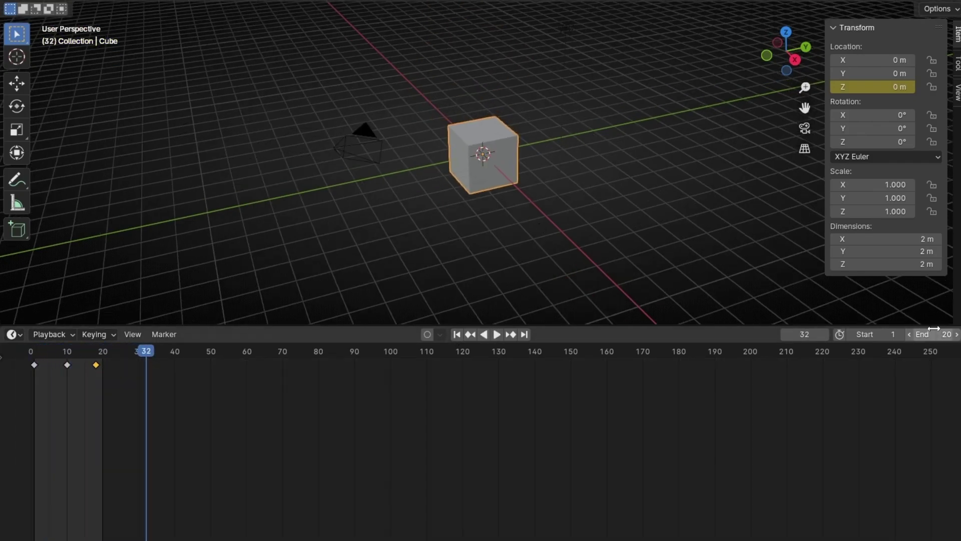
# Play the shortened hop from frame 1, orbiting the view around the cube
pyautogui.click(456, 335)
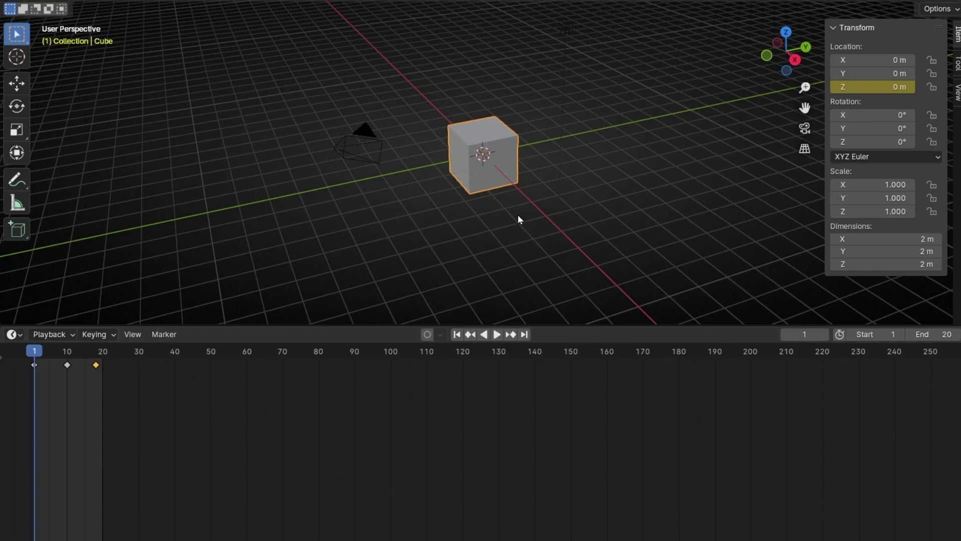
pyautogui.keyDown('ctrl'); pyautogui.hscroll(-5, 535, 398); pyautogui.keyUp('ctrl')
pyautogui.press('space')
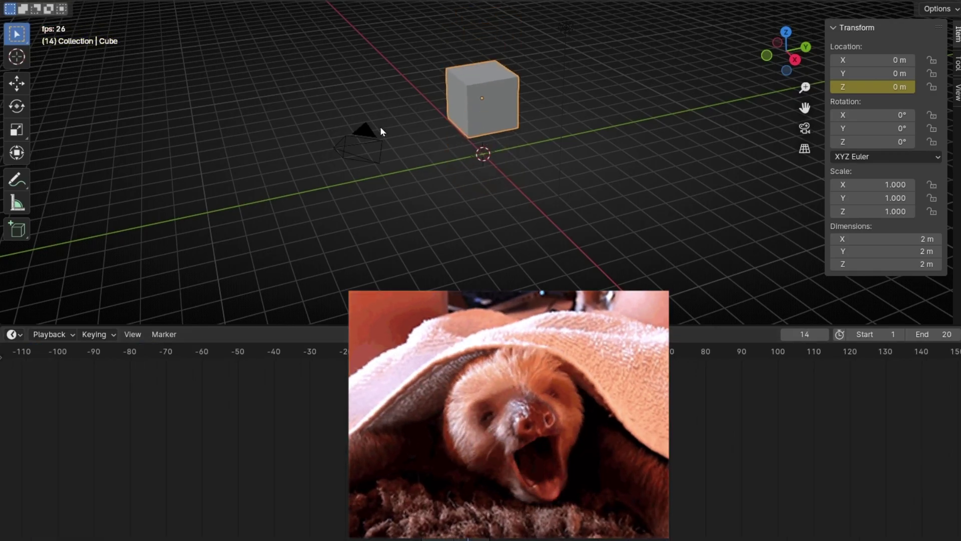
pyautogui.scroll(2, 484, 184)
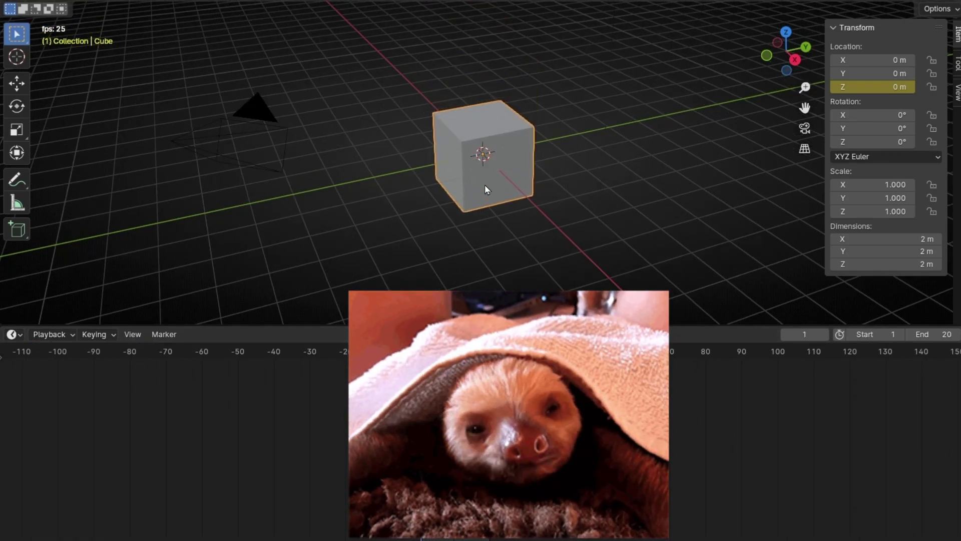
pyautogui.moveTo(484, 183)
pyautogui.mouseDown(button='middle')
pyautogui.moveTo(584, 141)
pyautogui.moveTo(524, 166)
pyautogui.moveTo(491, 166)
pyautogui.mouseUp(button='middle')
pyautogui.press('space')
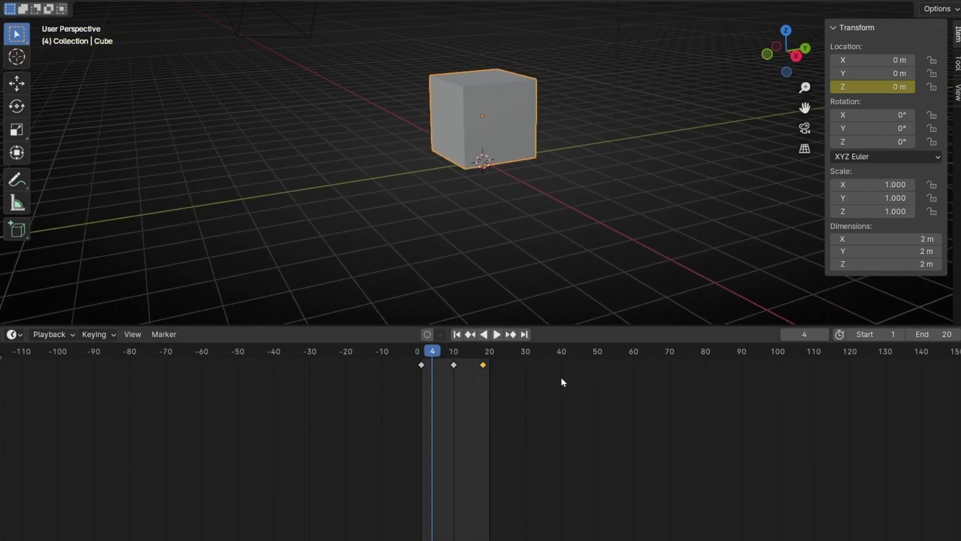
# Switch the bottom area to the Graph Editor and pull the frame-1 handle upward
pyautogui.click(15, 333)
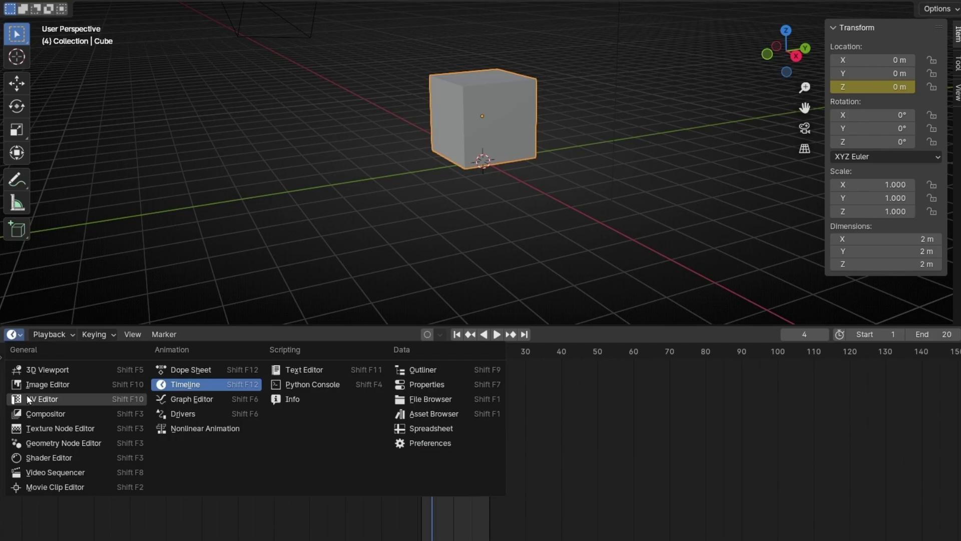
pyautogui.click(221, 398)
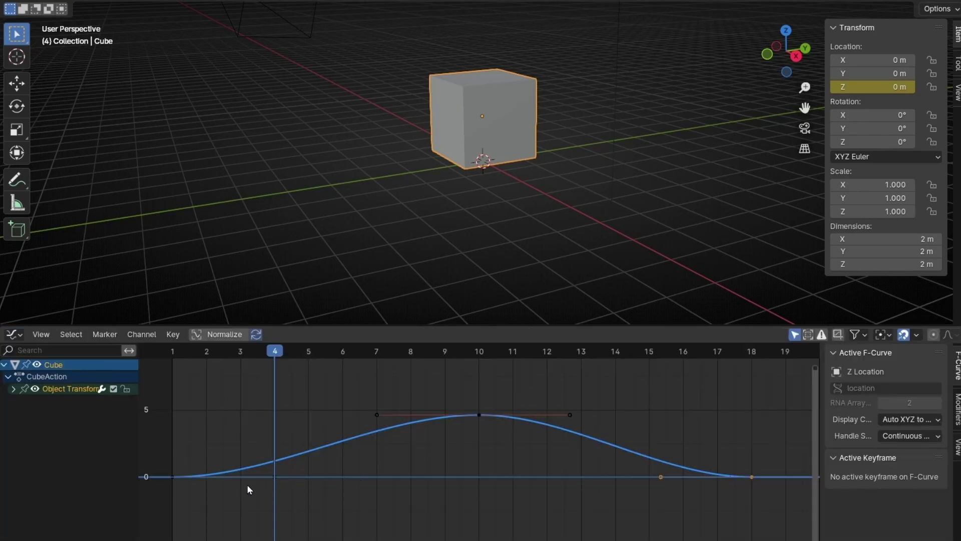
pyautogui.click(171, 476)
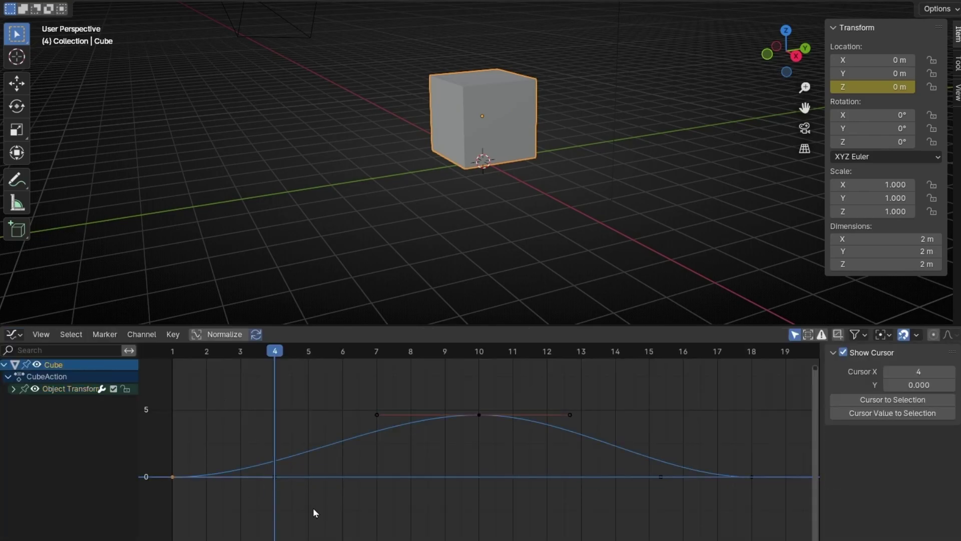
pyautogui.moveTo(274, 476); pyautogui.dragTo(197, 396)
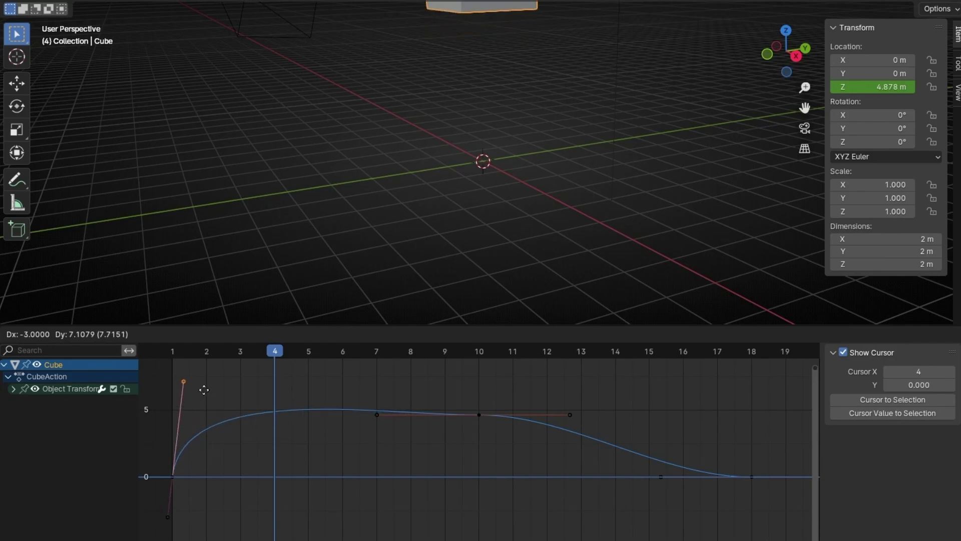
# Steepen the left handle of the frame-18 landing keyframe
pyautogui.click(662, 476)
pyautogui.press('g')
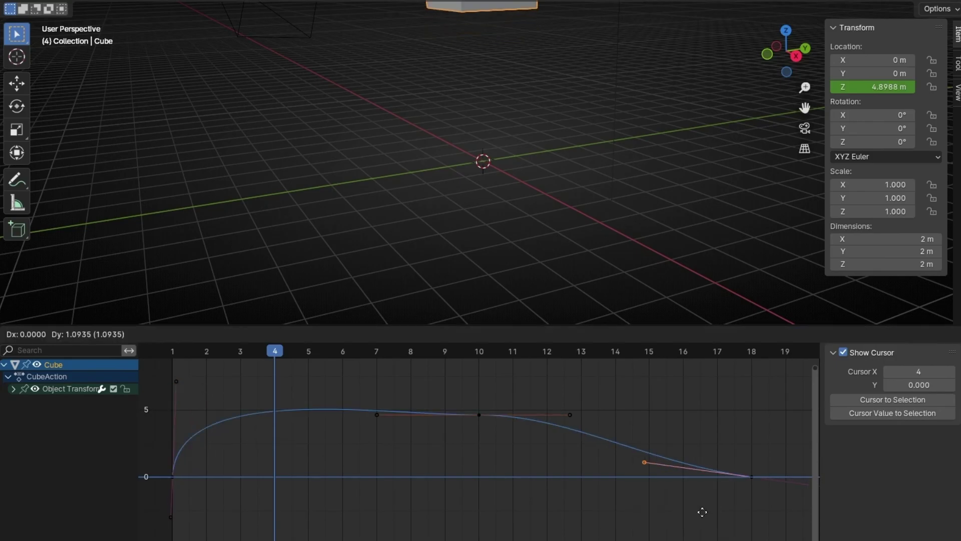
pyautogui.click(790, 446)
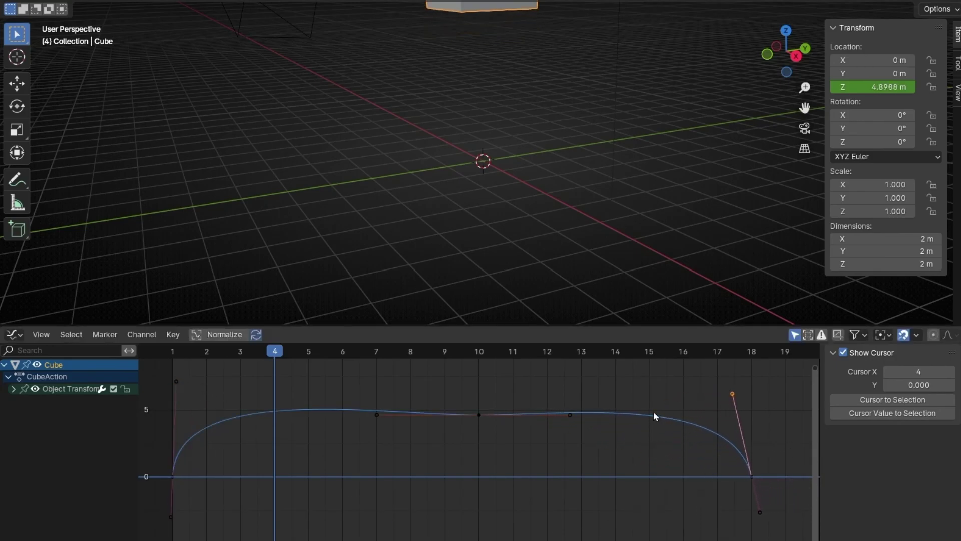
# Raise the frame-10 peak keyframe, then play and orbit to preview the jump
pyautogui.click(478, 414)
pyautogui.press('g')
pyautogui.click(526, 423)
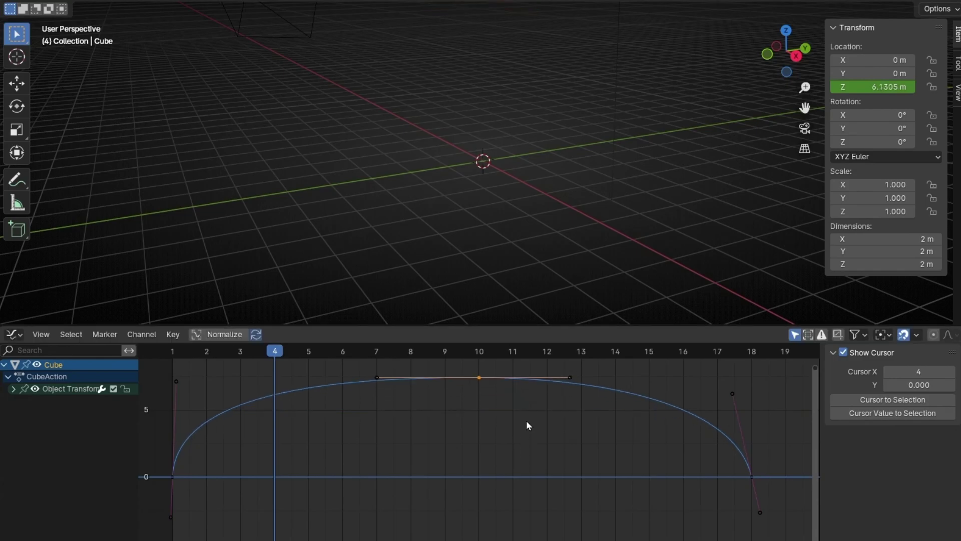
pyautogui.press('space')
pyautogui.moveTo(554, 262)
pyautogui.mouseDown(button='middle')
pyautogui.moveTo(567, 249)
pyautogui.moveTo(361, 238)
pyautogui.moveTo(540, 237)
pyautogui.mouseUp(button='middle')
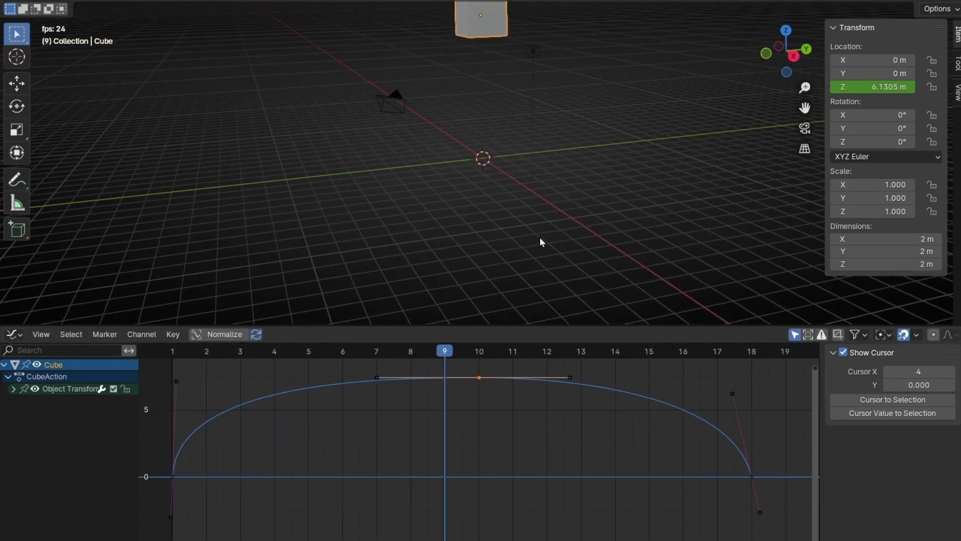
# Stop playback and turn the lower area into the Timeline
pyautogui.press('space')
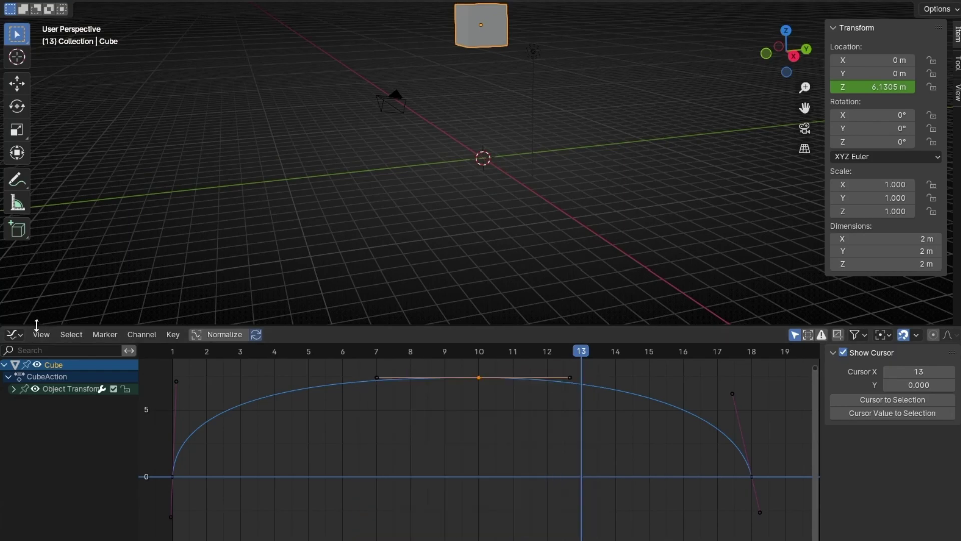
pyautogui.click(13, 334)
pyautogui.click(197, 388)
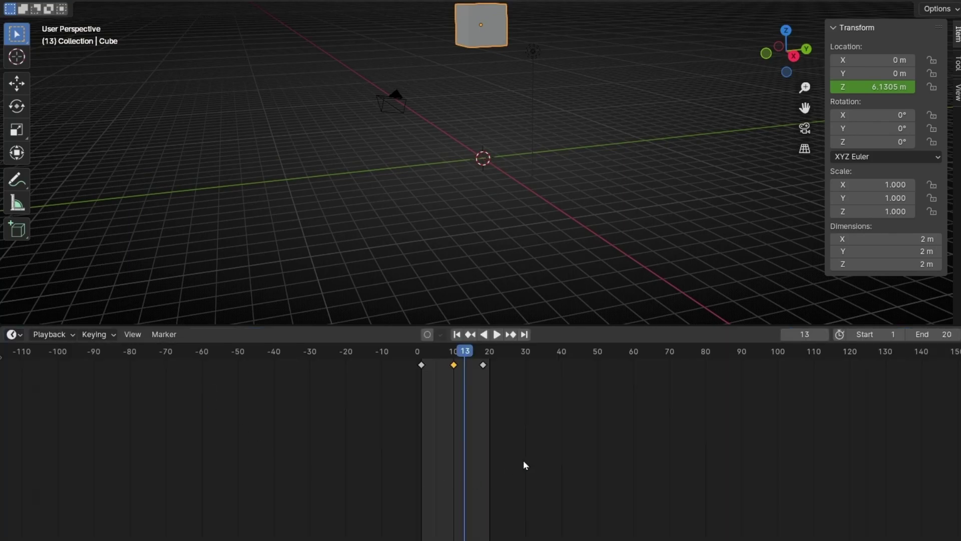
pyautogui.scroll(1, 492, 384)
pyautogui.scroll(2, 481, 381)
pyautogui.scroll(3, 472, 378)
pyautogui.scroll(3, 472, 378)
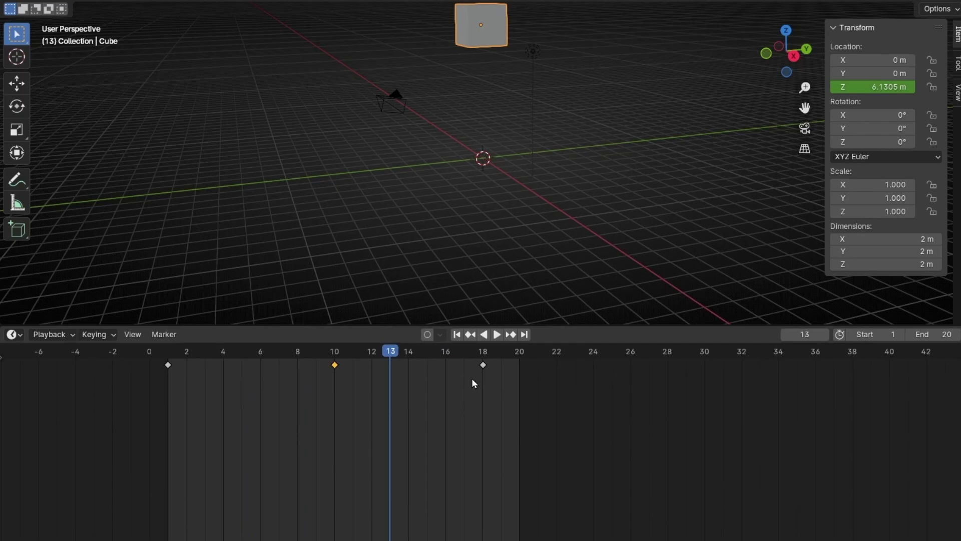
# Move the last keyframe from frame 18 to frame 19 and select the frame-10 keyframe
pyautogui.moveTo(481, 365); pyautogui.dragTo(501, 365)
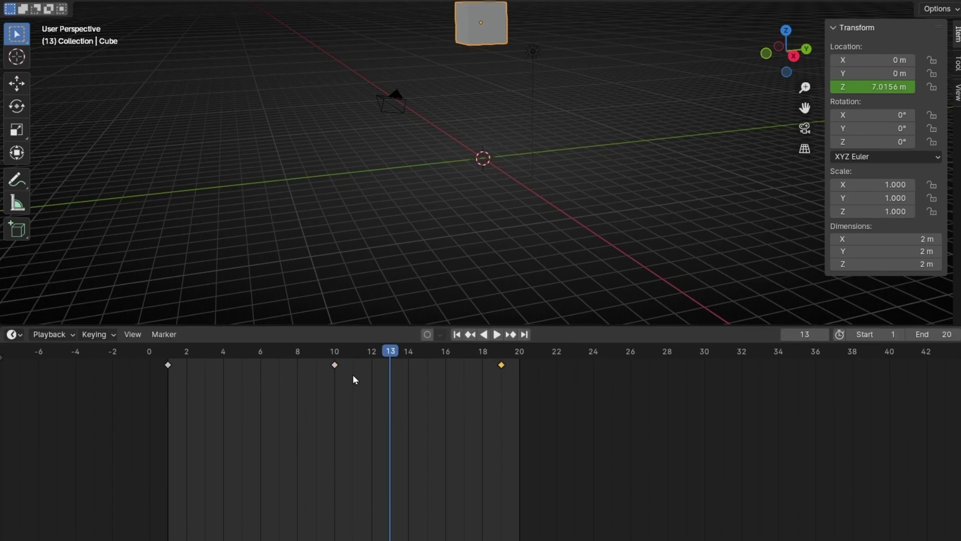
pyautogui.moveTo(339, 363); pyautogui.dragTo(334, 365)
pyautogui.click(15, 335)
pyautogui.moveTo(132, 335)
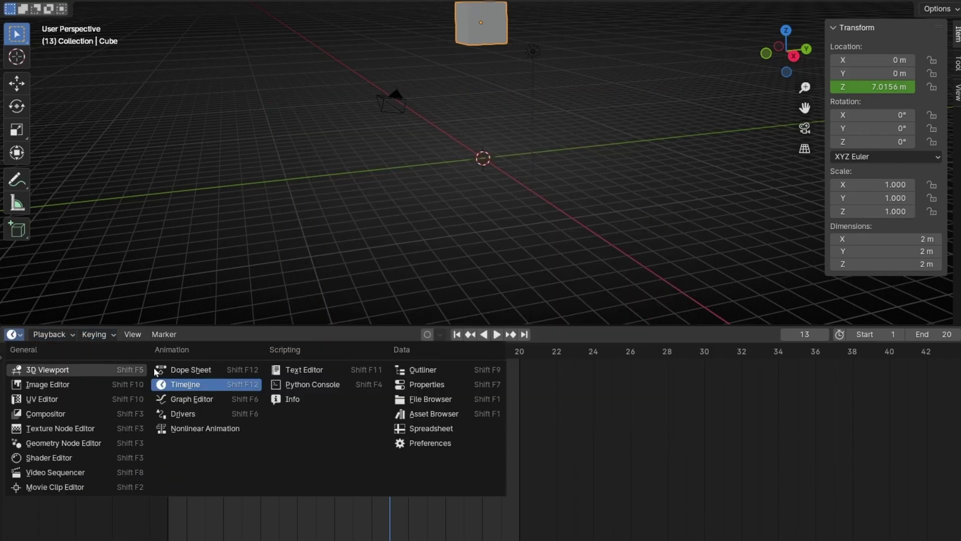
pyautogui.click(188, 398)
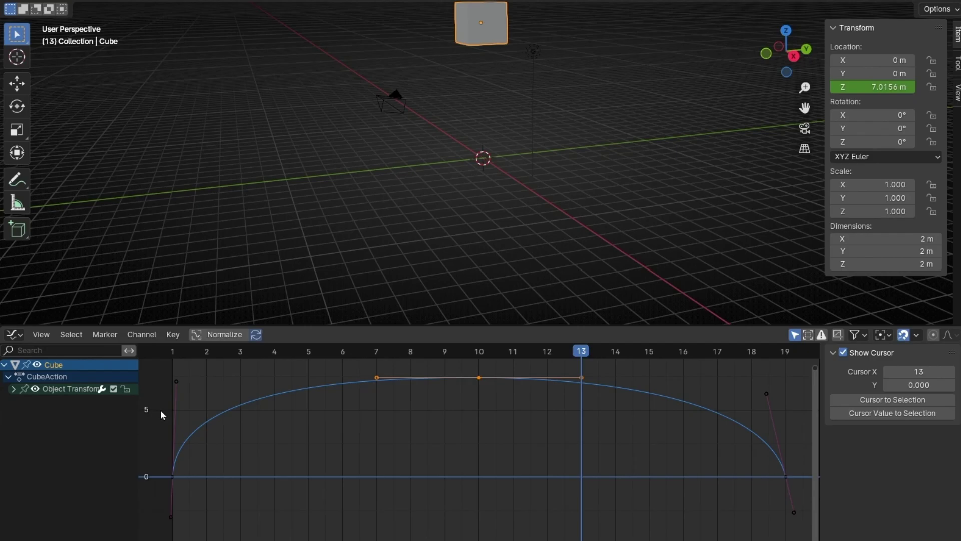
pyautogui.click(13, 334)
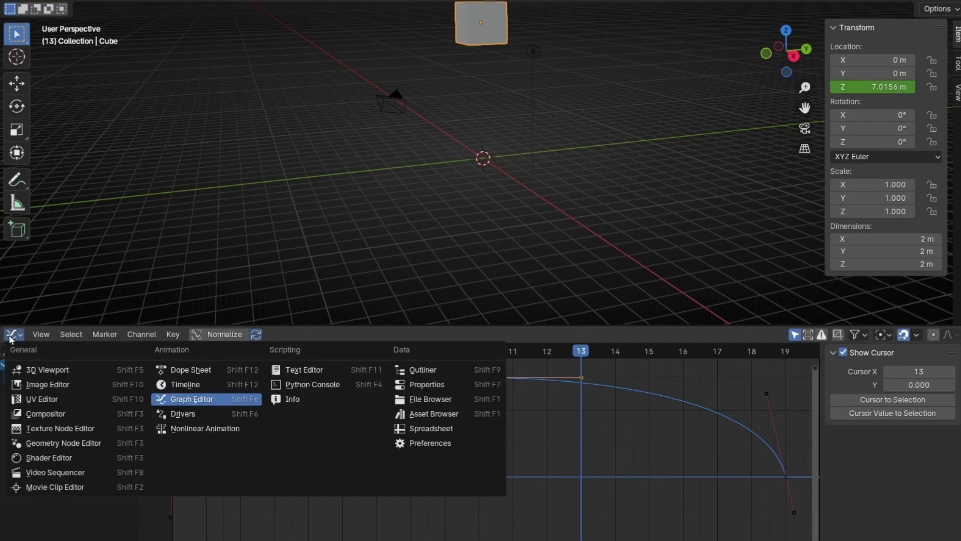
pyautogui.click(185, 383)
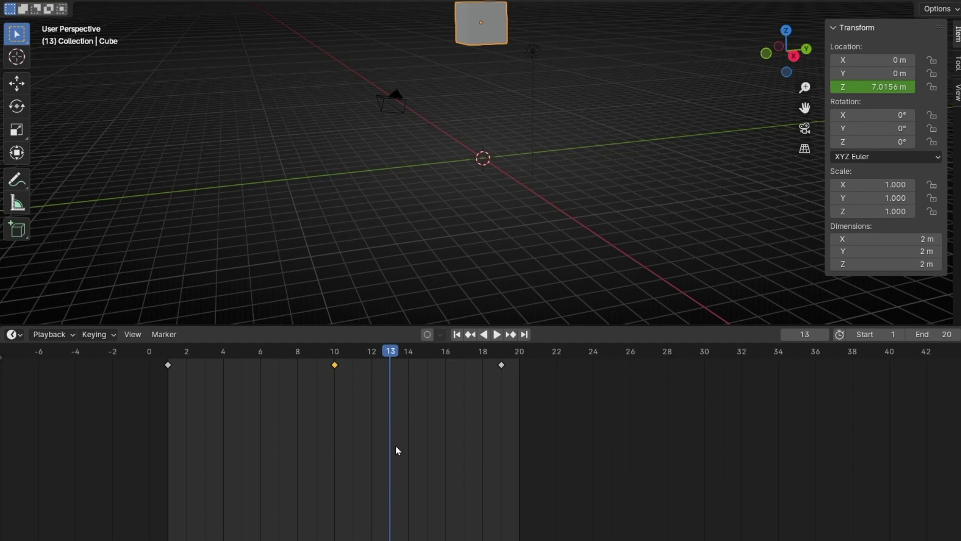
pyautogui.hotkey('ctrl', 'Tab')
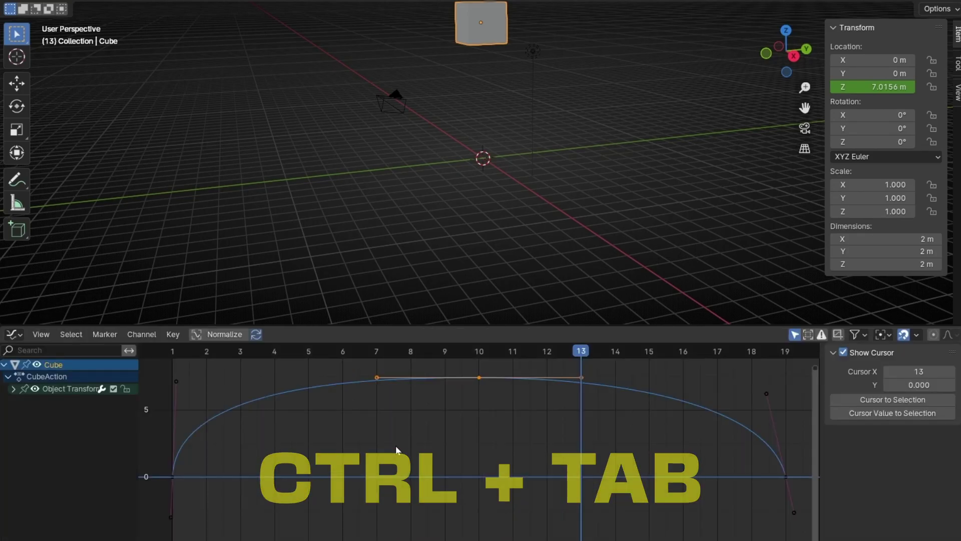
pyautogui.hotkey('ctrl', 'Tab')
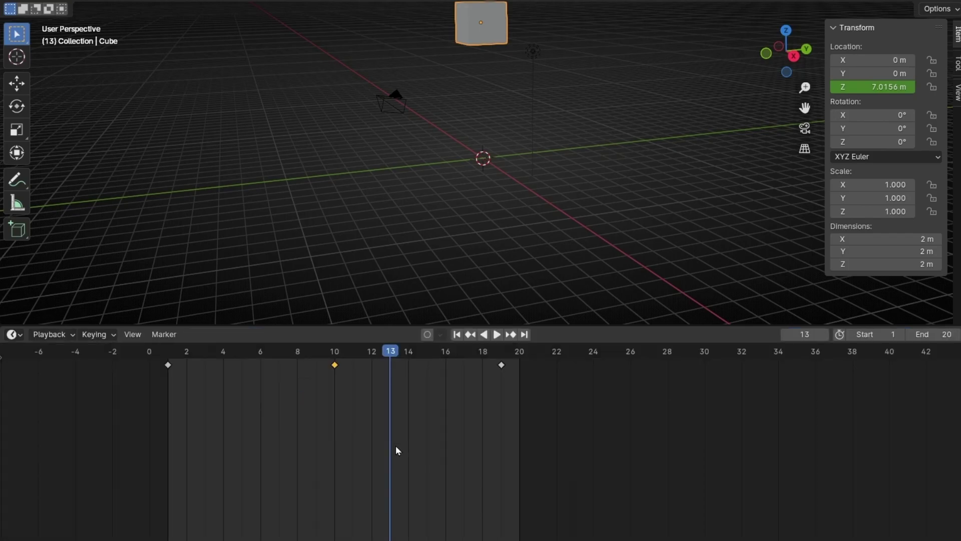
pyautogui.hotkey('ctrl', 'Tab')
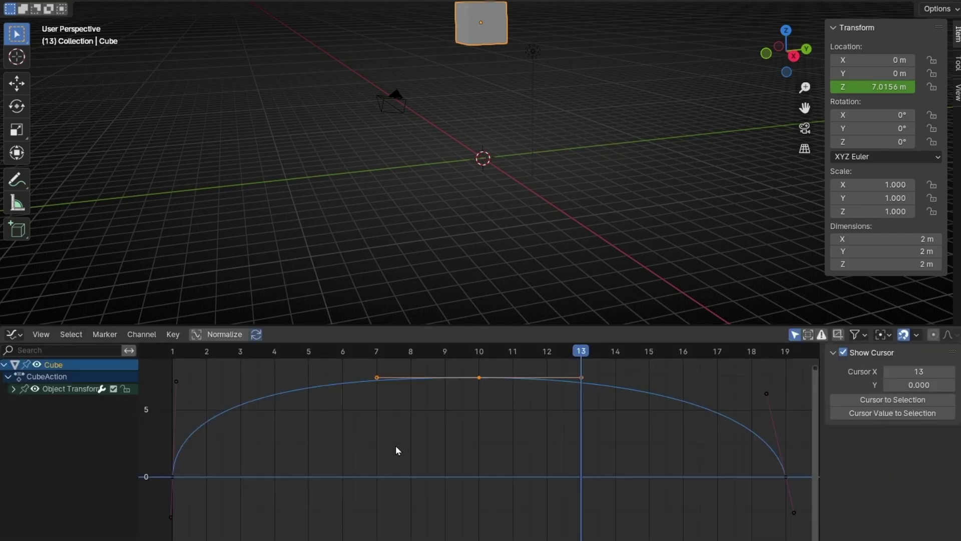
pyautogui.hotkey('ctrl', 'Tab')
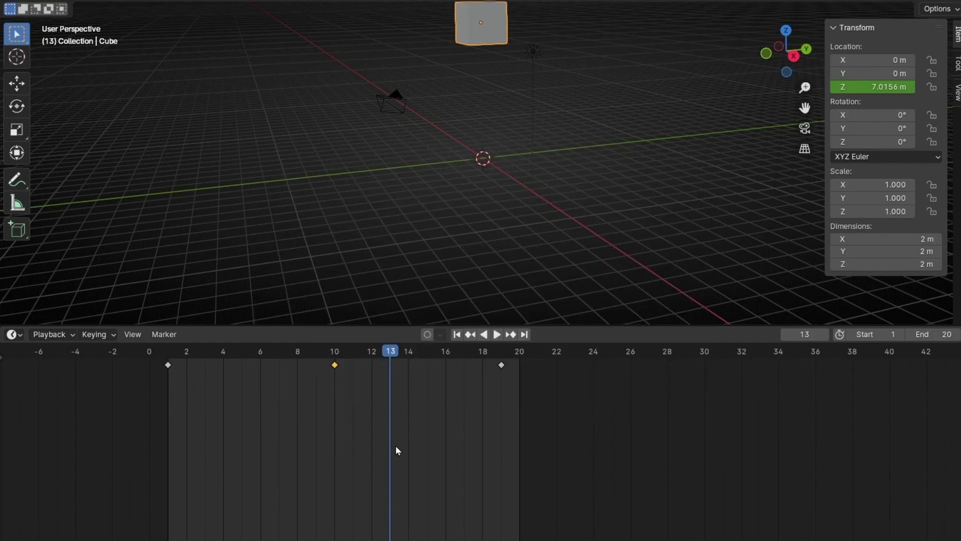
# Toggle the lower Timeline to the Graph Editor with Ctrl+Tab
pyautogui.hotkey('ctrl', 'Tab')
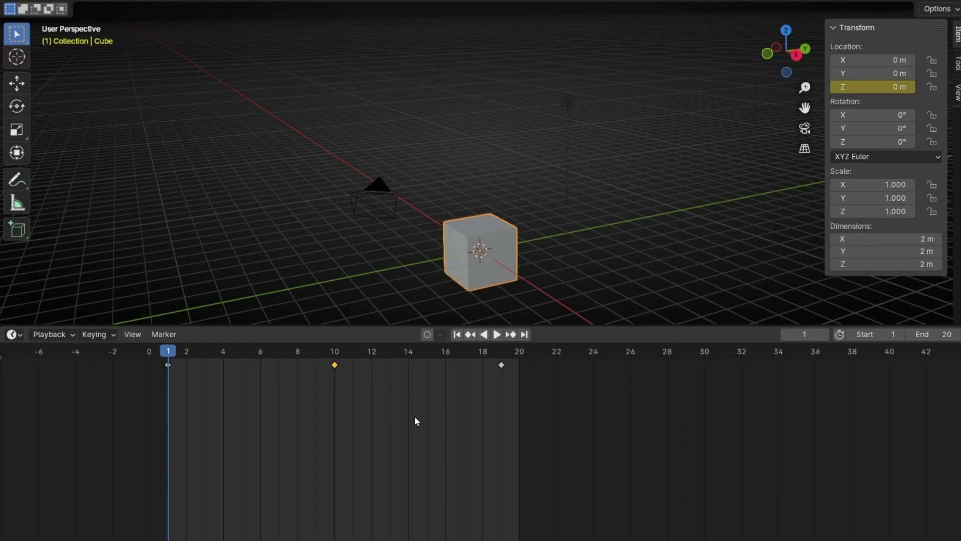